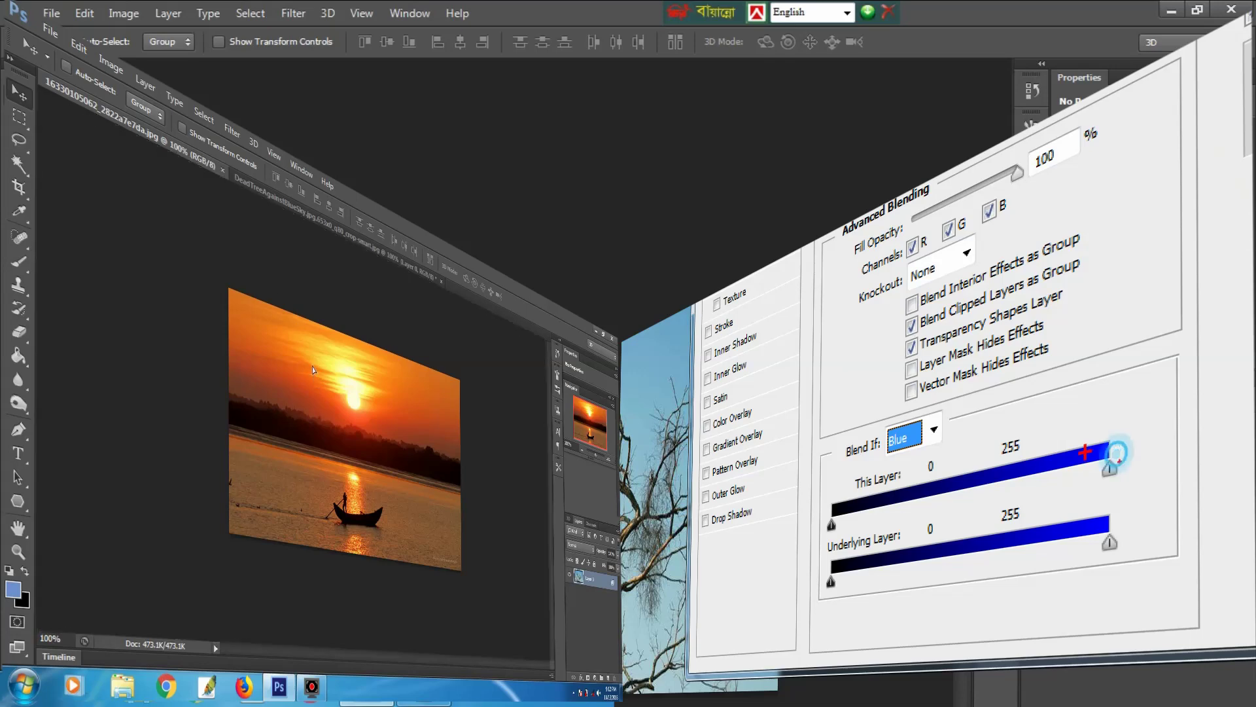
- Preview the finished composite: place the tree over the sunset, hide its sky, and commit the resize
{"action": "left_click_drag", "start_coordinate": [207, 163], "coordinate": [330, 395]}
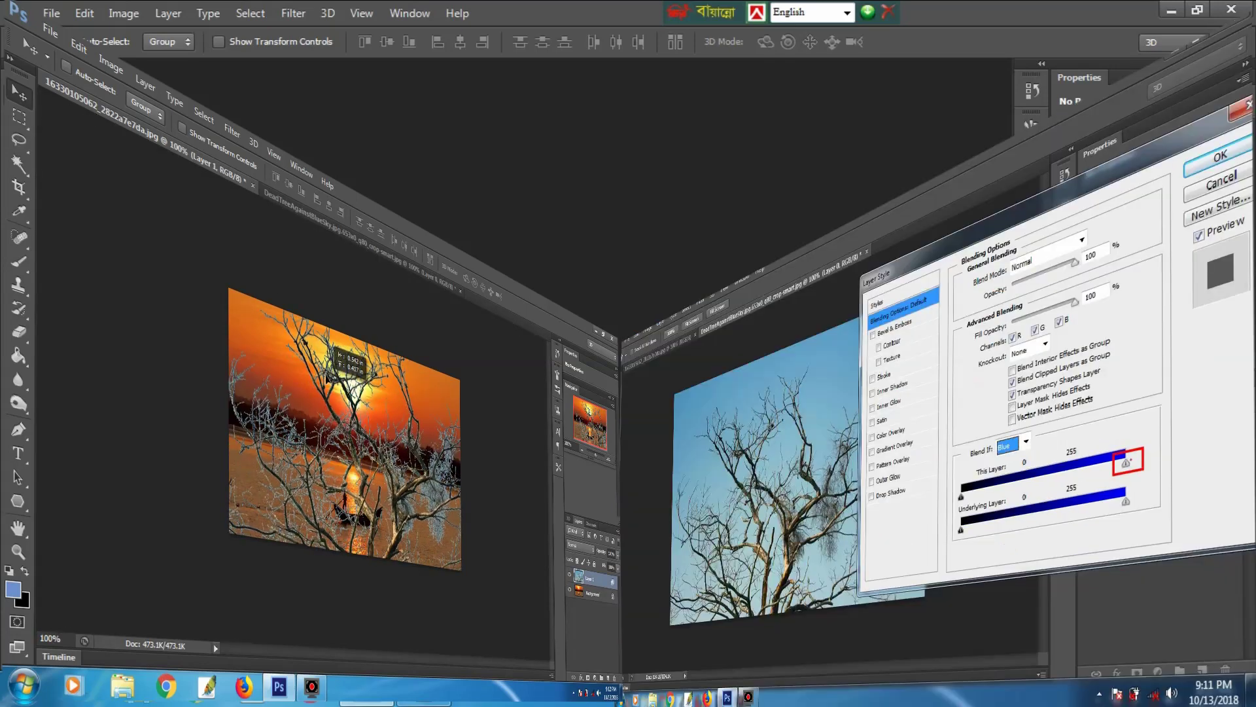
{"action": "left_click_drag", "start_coordinate": [1129, 467], "coordinate": [1072, 474]}
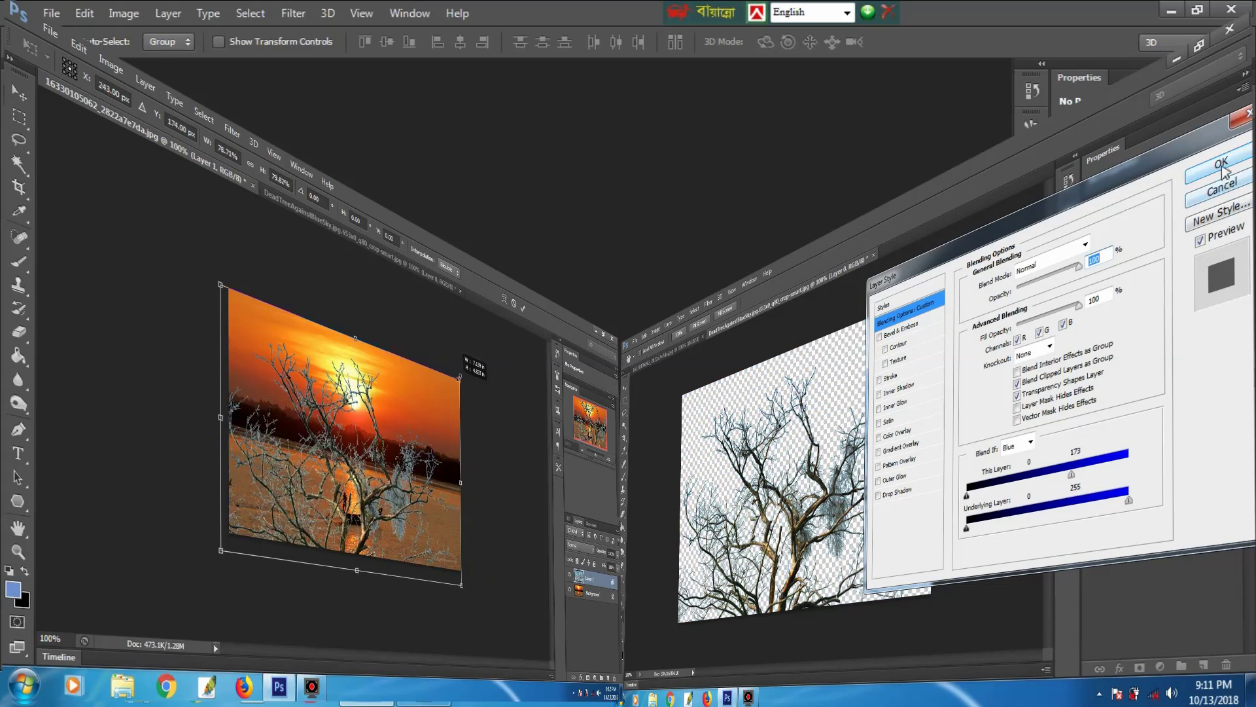
{"action": "left_click", "coordinate": [1228, 188]}
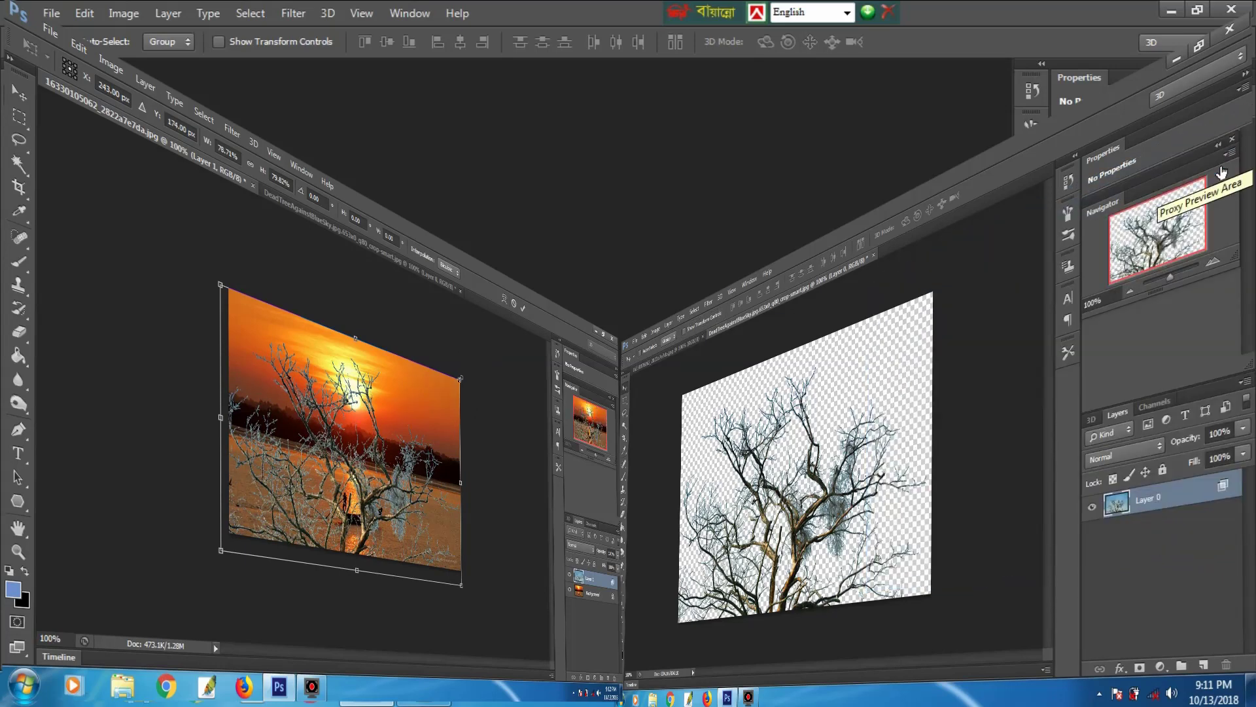
{"action": "key", "text": "Return"}
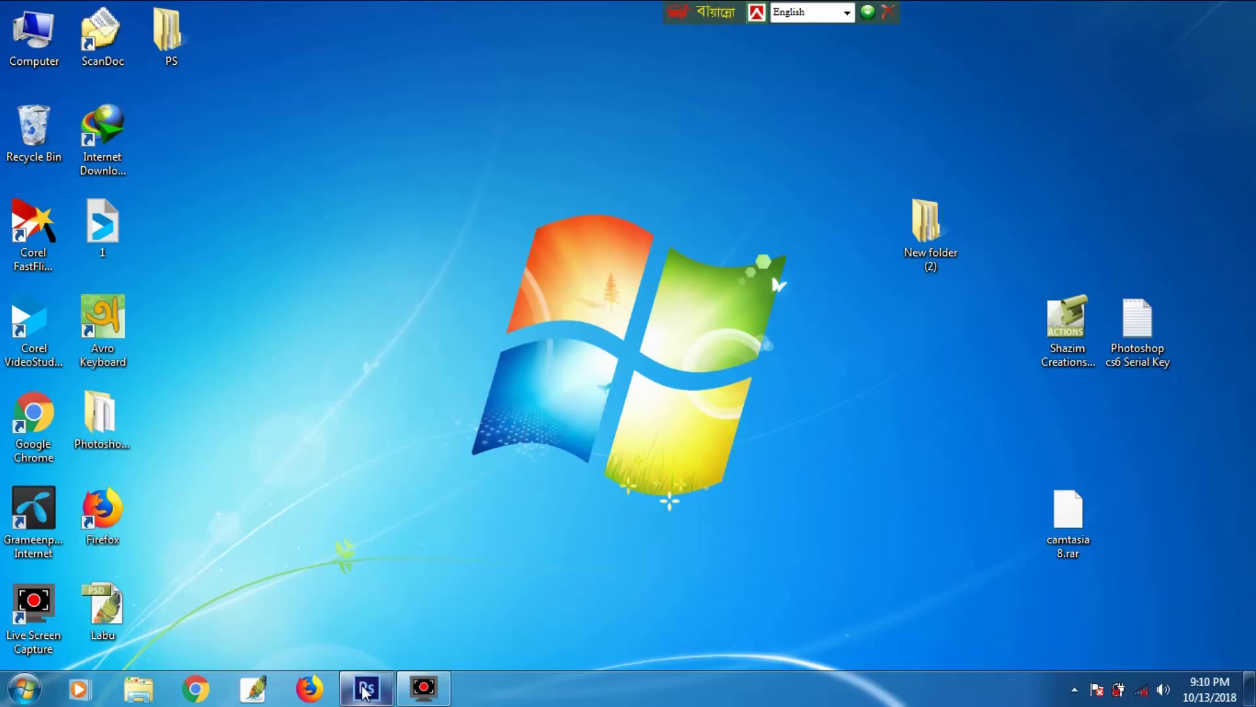
- Restore Photoshop and open the sunset boat photo and the DeadTree photo together
{"action": "left_click", "coordinate": [366, 689]}
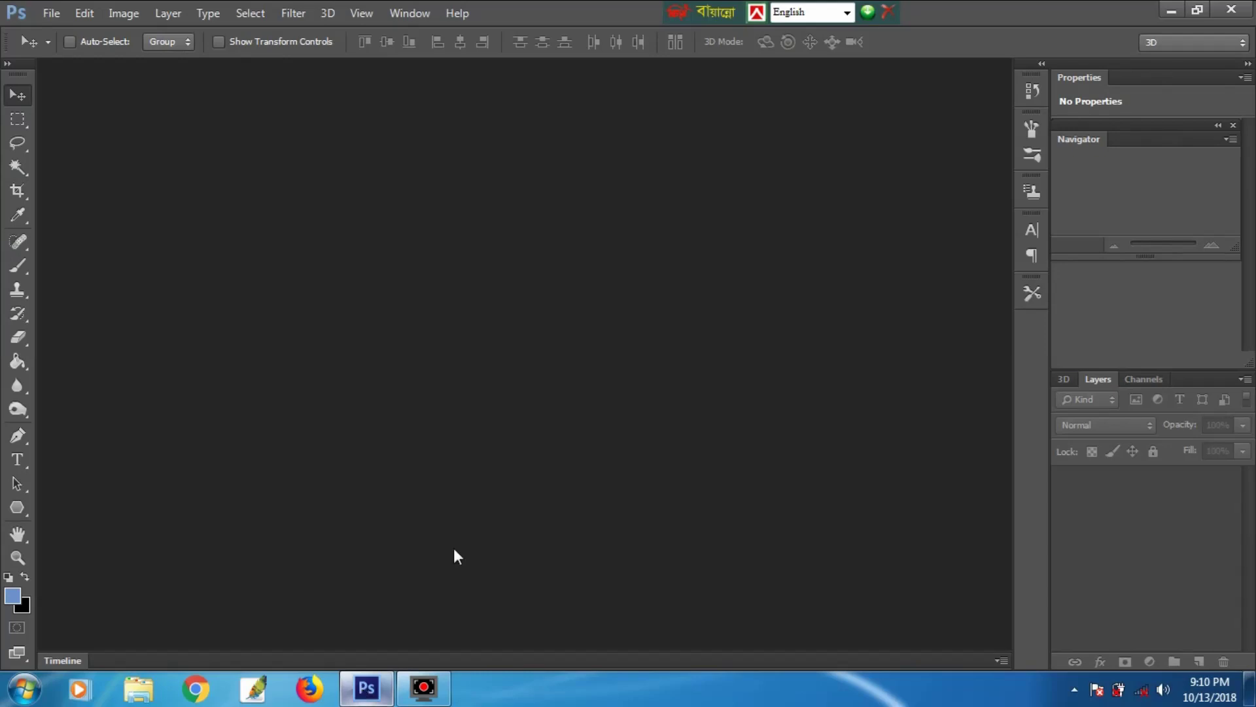
{"action": "double_click", "coordinate": [490, 400]}
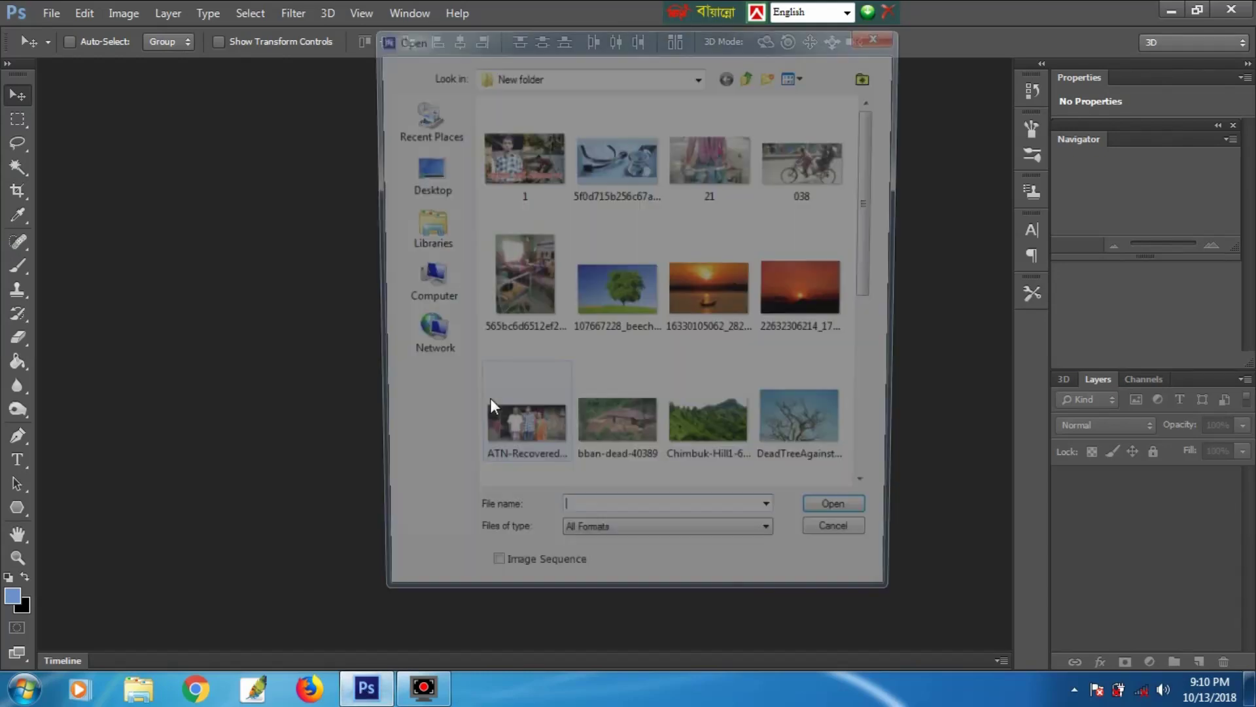
{"action": "left_click", "coordinate": [735, 273]}
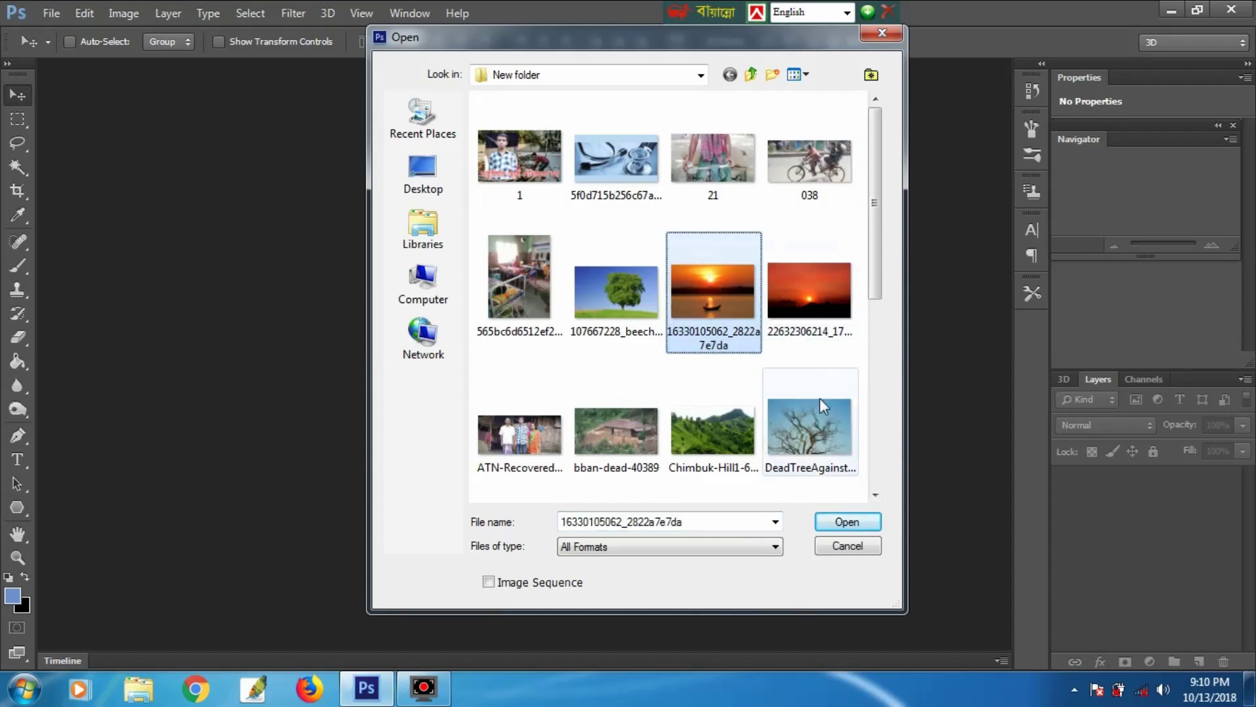
{"action": "left_click", "coordinate": [822, 422], "text": "ctrl"}
{"action": "left_click", "coordinate": [845, 522]}
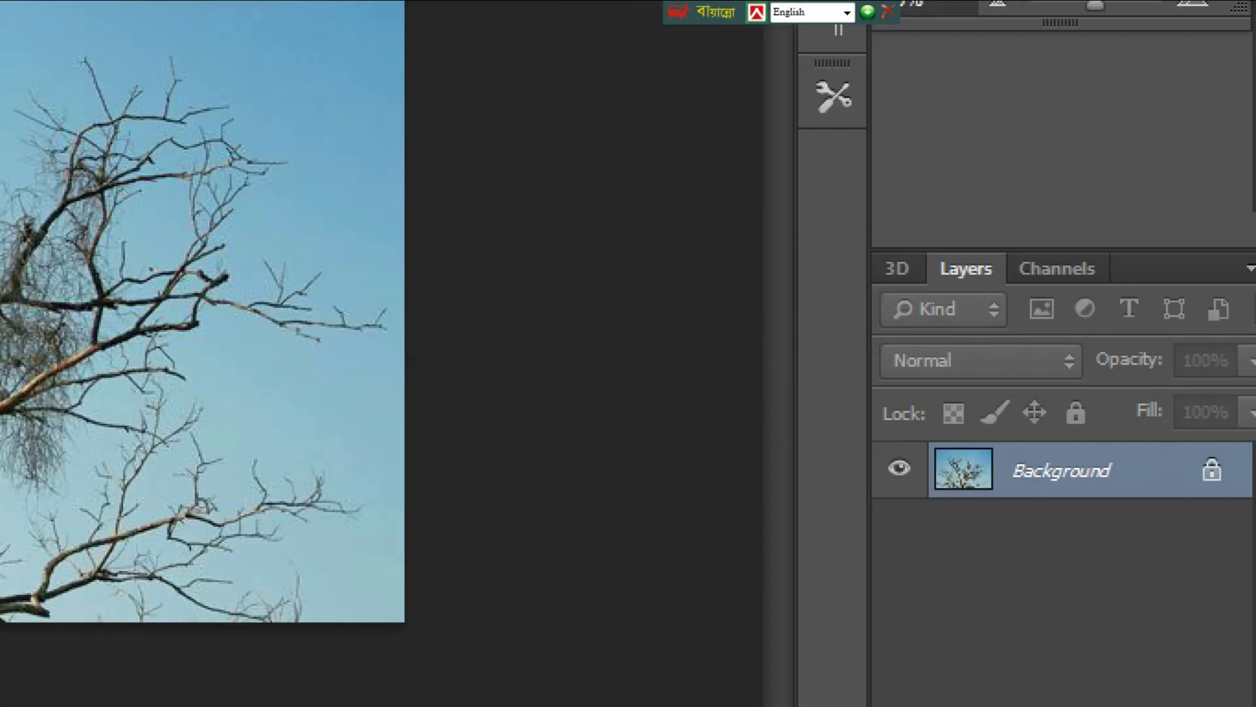
- Convert the tree photo's locked Background layer into an editable Layer 0
{"action": "left_click", "coordinate": [1167, 485]}
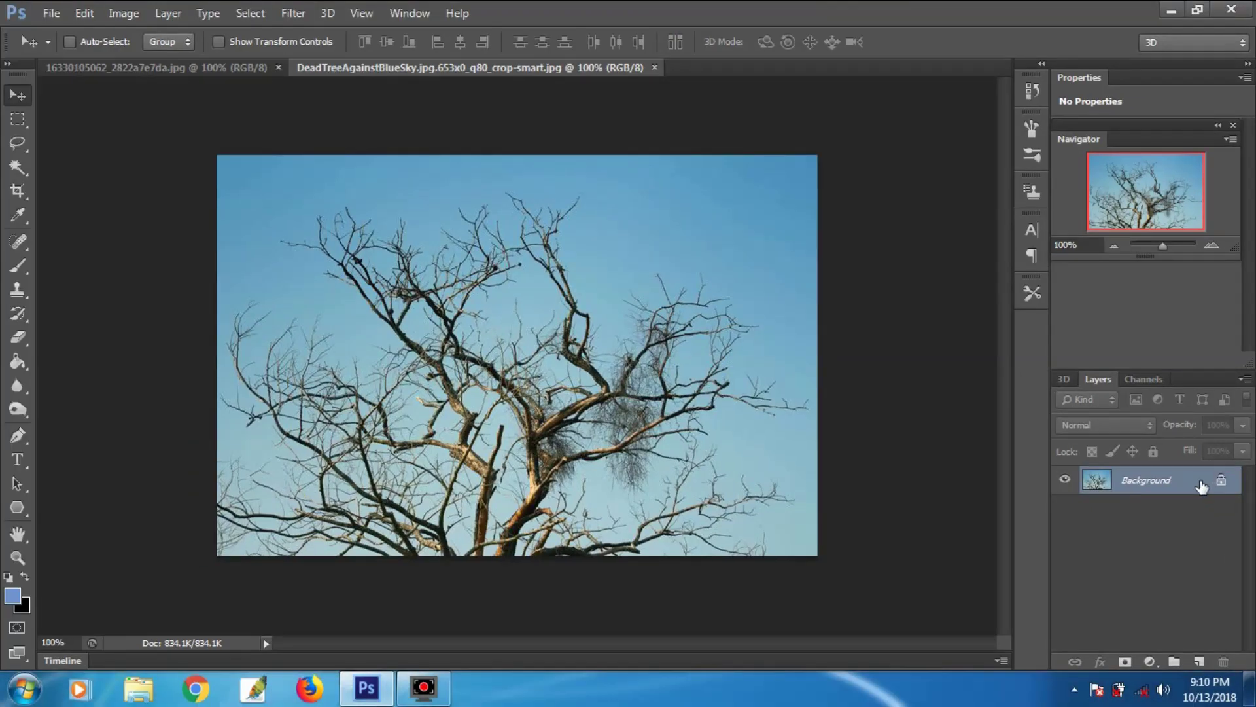
{"action": "double_click", "coordinate": [1203, 486]}
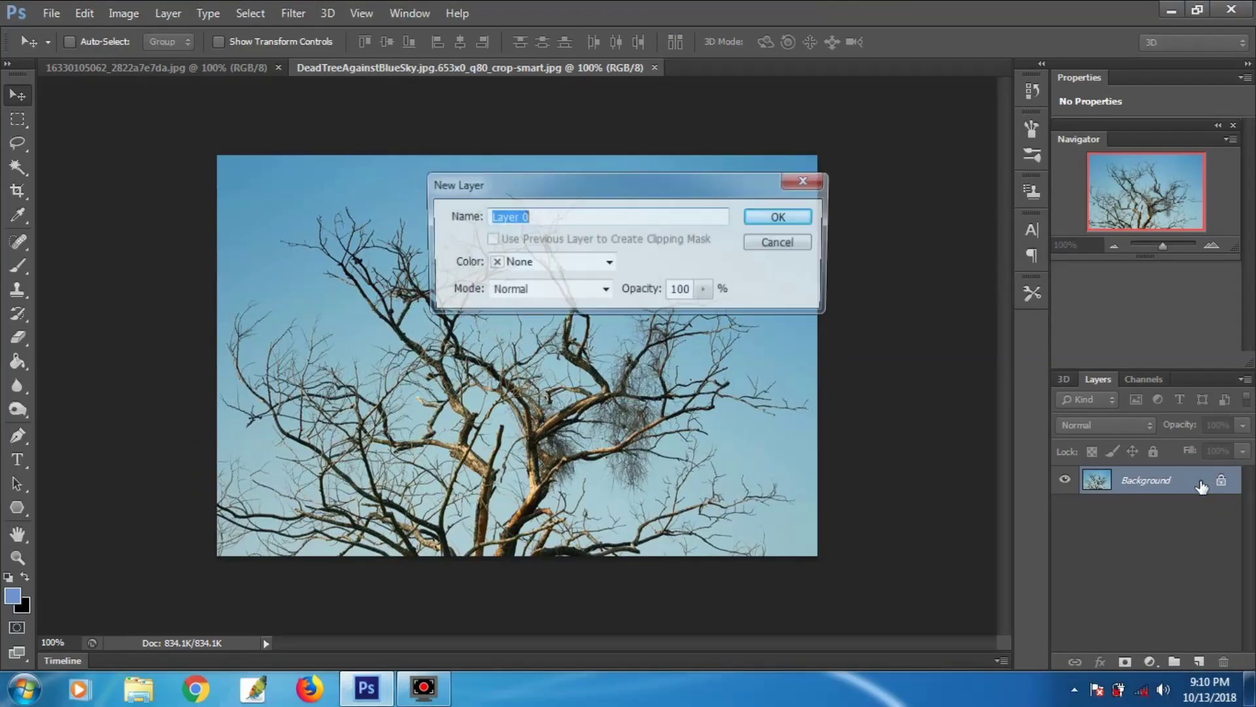
{"action": "left_click", "coordinate": [798, 216]}
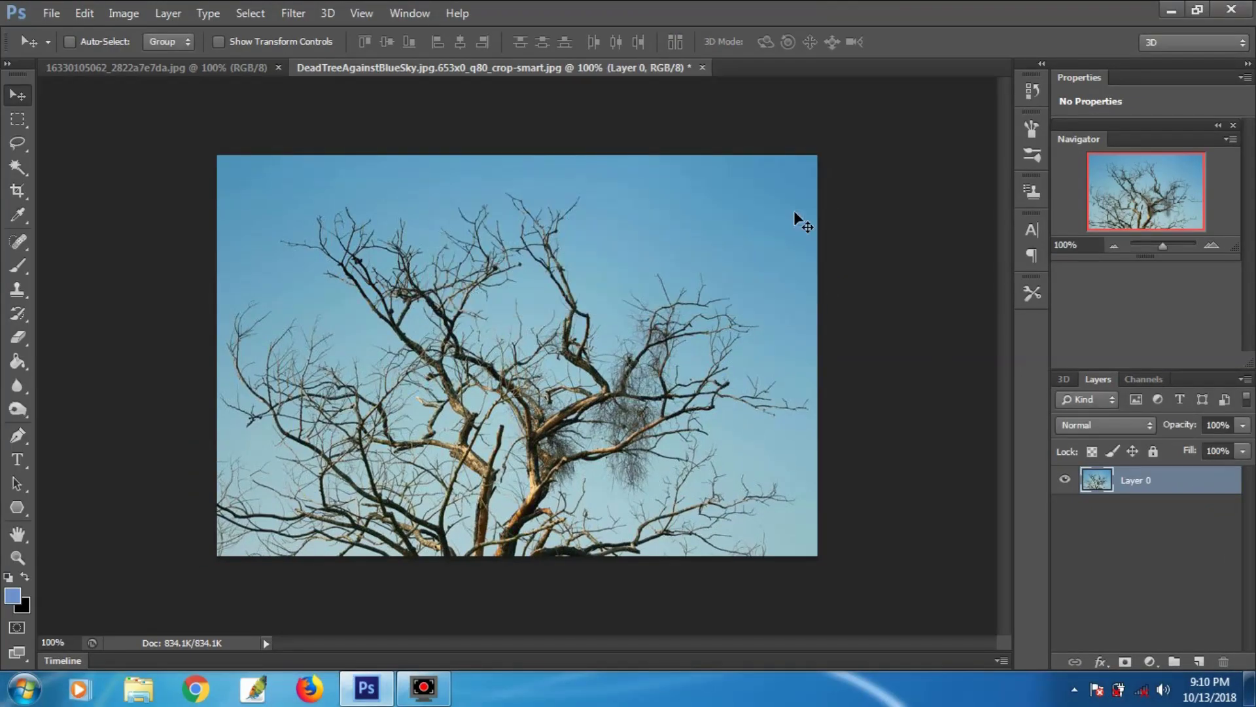
- In Layer 0's Blending Options, set Blend If to Blue and This Layer's white slider to 173
{"action": "right_click", "coordinate": [1150, 475]}
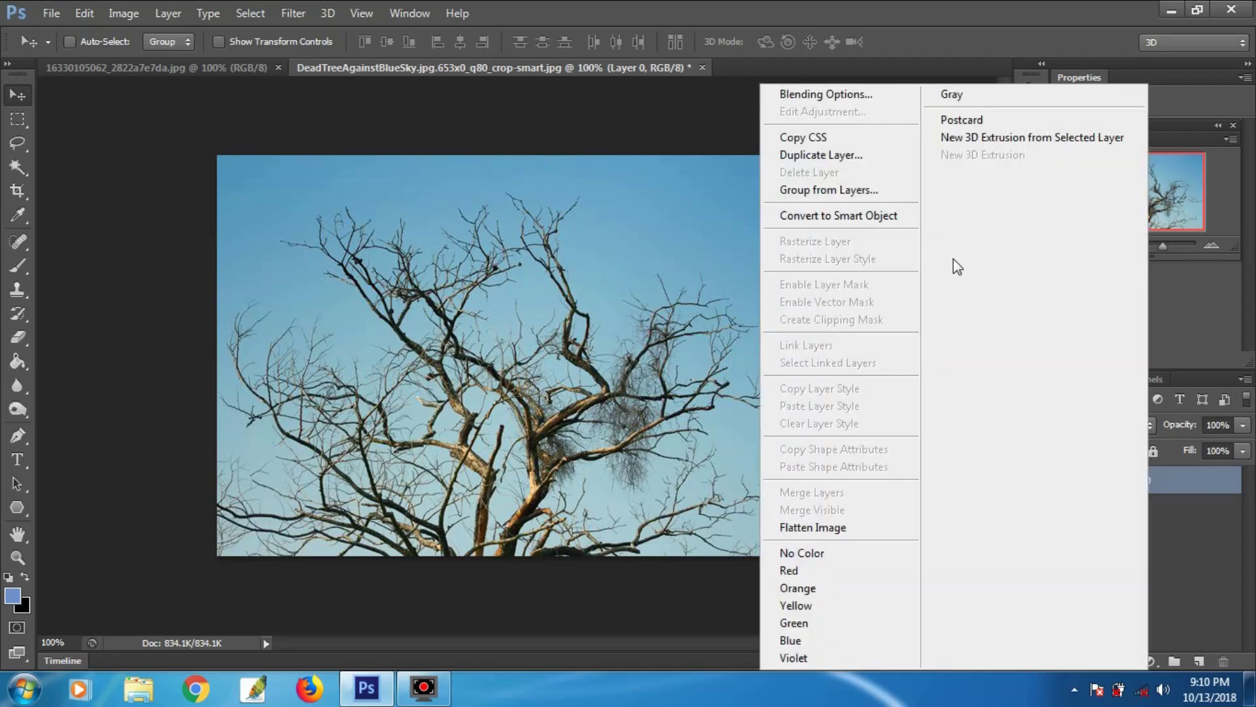
{"action": "left_click", "coordinate": [848, 96]}
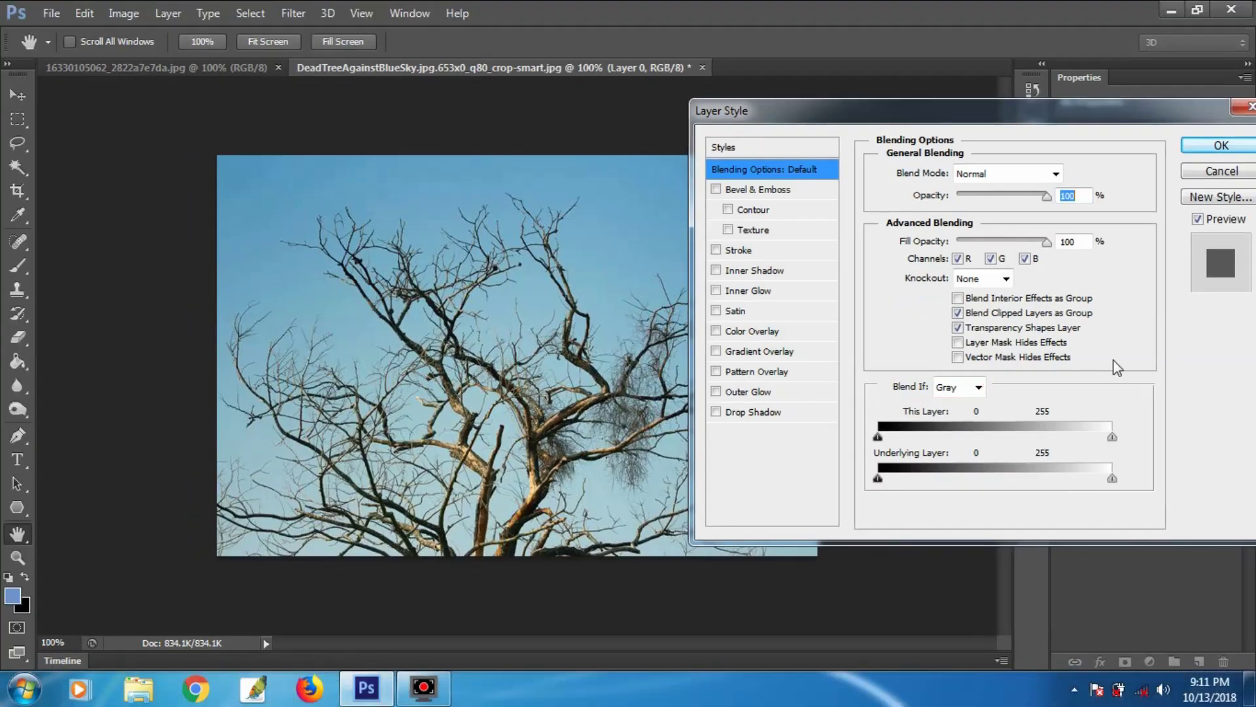
{"action": "left_click", "coordinate": [982, 387]}
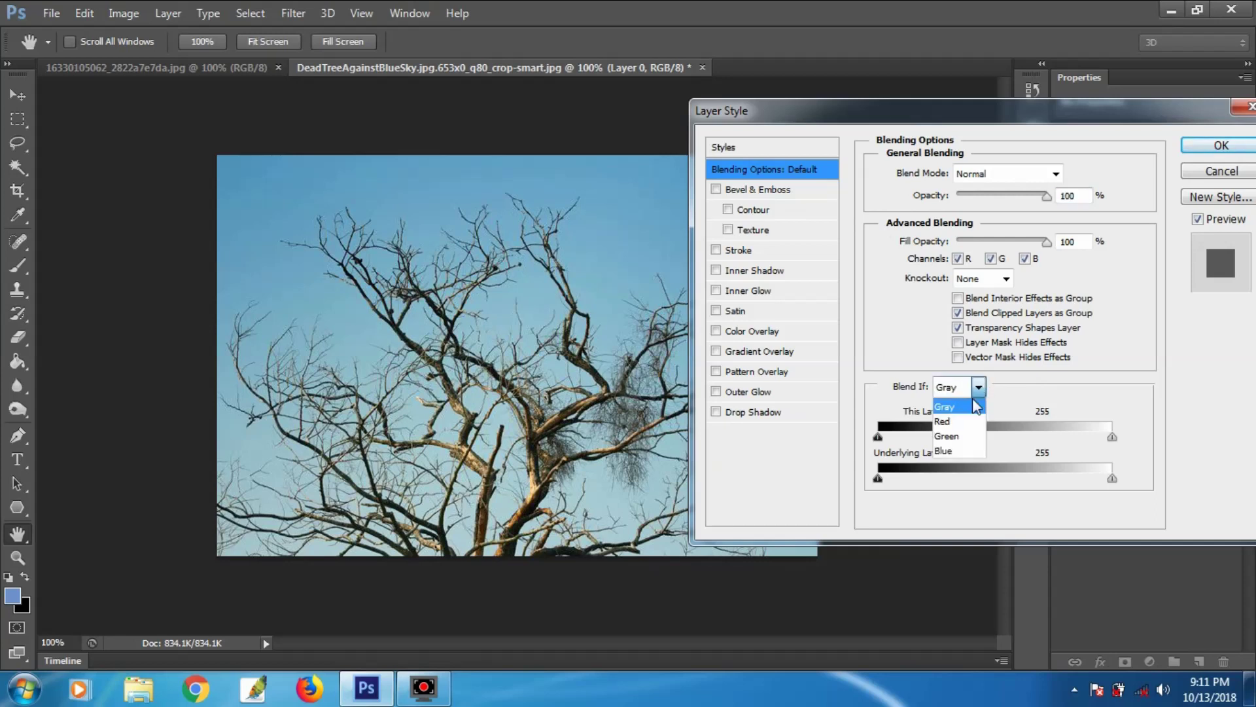
{"action": "left_click", "coordinate": [953, 452]}
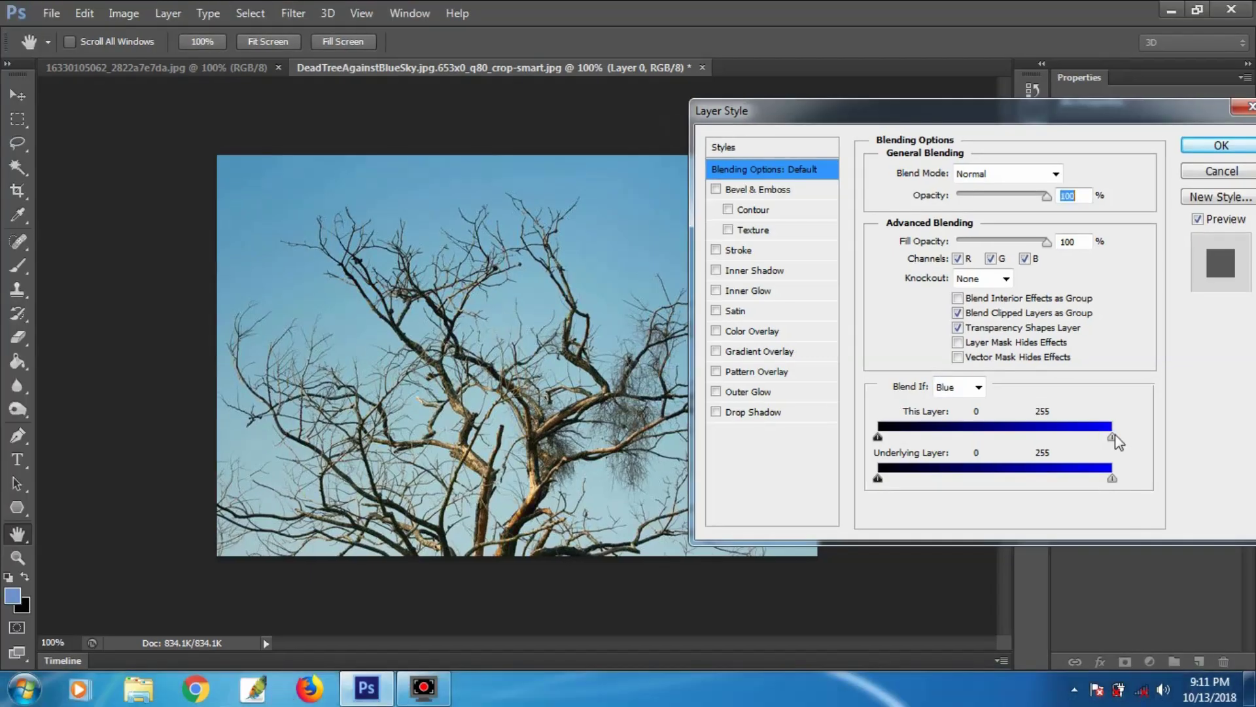
{"action": "left_click_drag", "start_coordinate": [1111, 437], "coordinate": [1039, 440]}
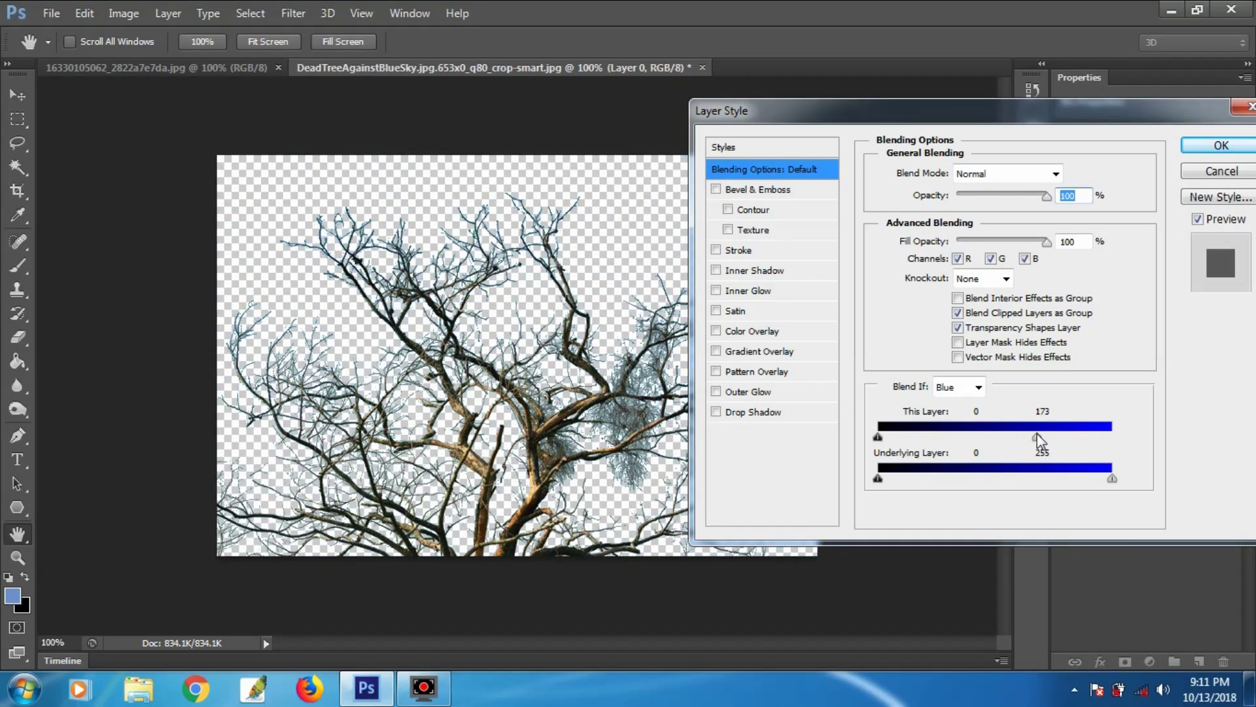
{"action": "left_click", "coordinate": [1222, 147]}
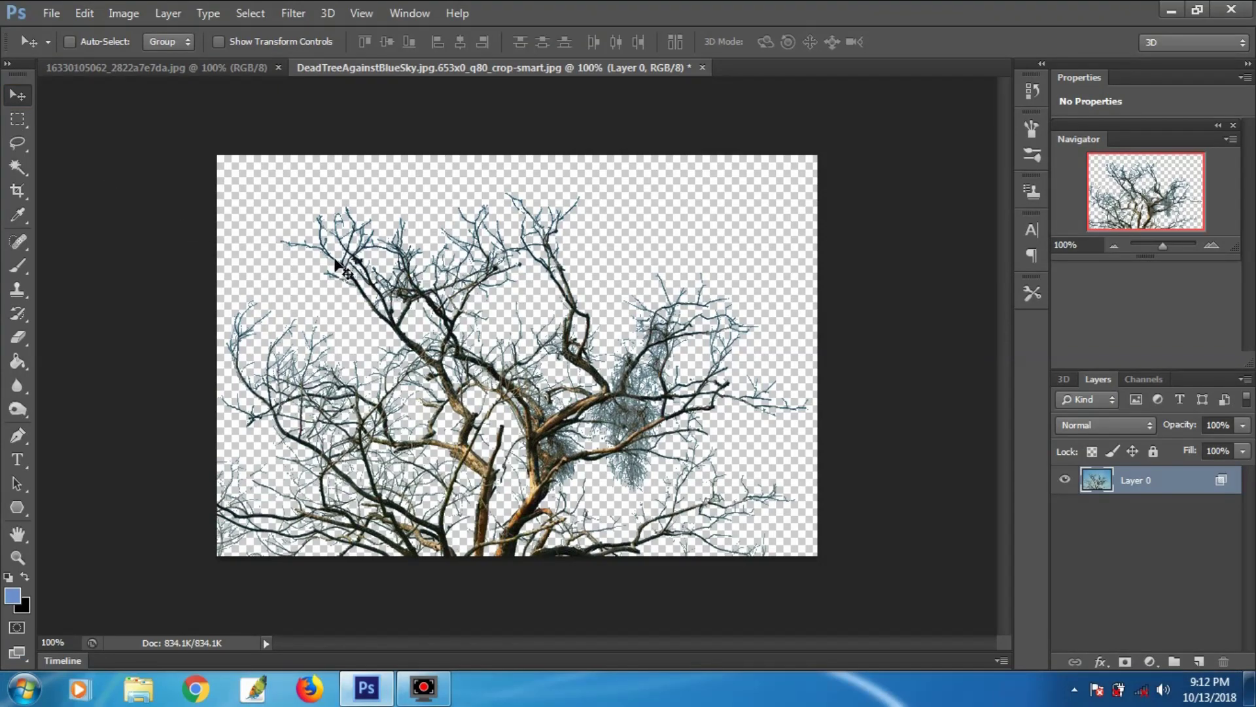
- Drag the sky-free tree layer into the sunset photo as Layer 1, ready for Free Transform
{"action": "left_click_drag", "start_coordinate": [337, 265], "coordinate": [369, 69]}
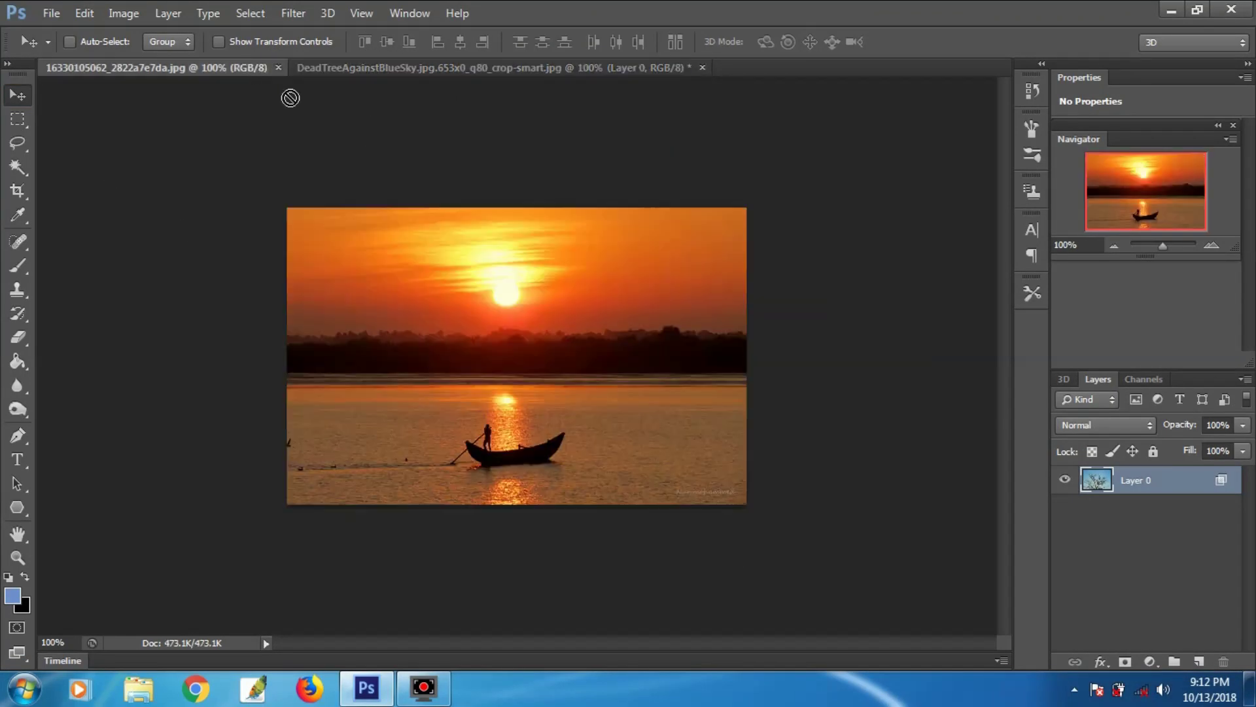
{"action": "left_click_drag", "start_coordinate": [368, 70], "coordinate": [428, 265]}
{"action": "left_click_drag", "start_coordinate": [488, 300], "coordinate": [455, 272]}
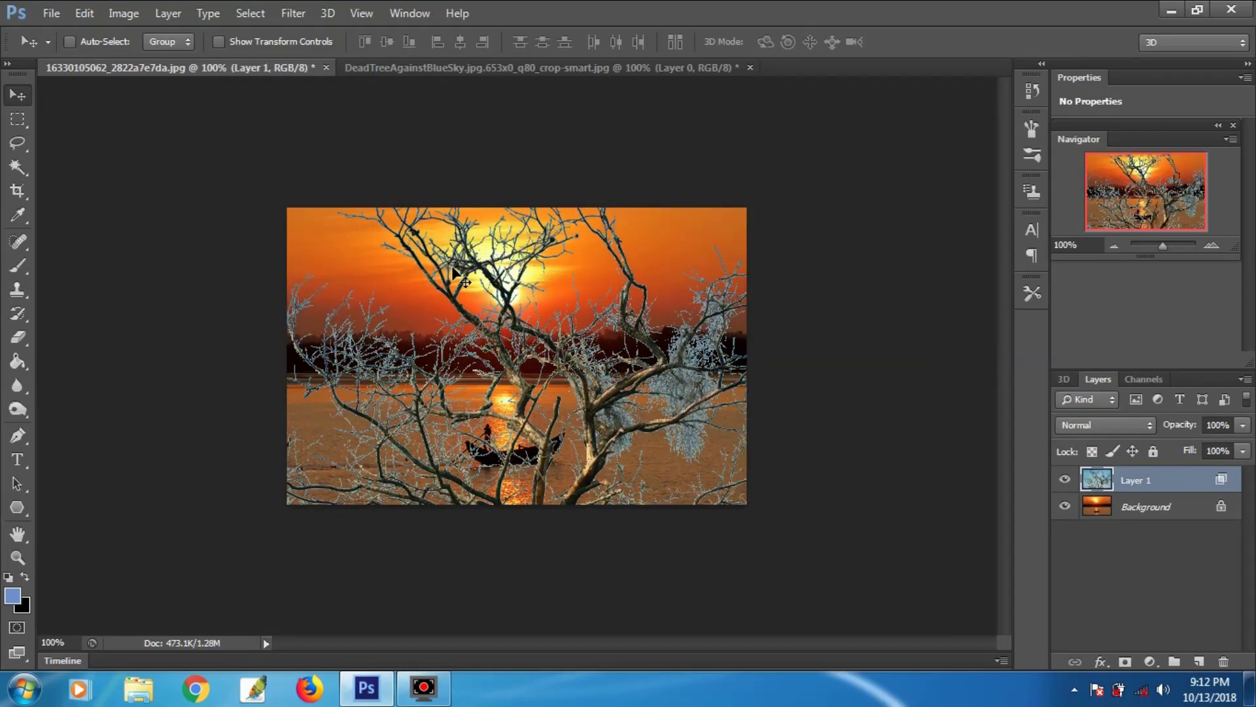
{"action": "key", "text": "ctrl+t"}
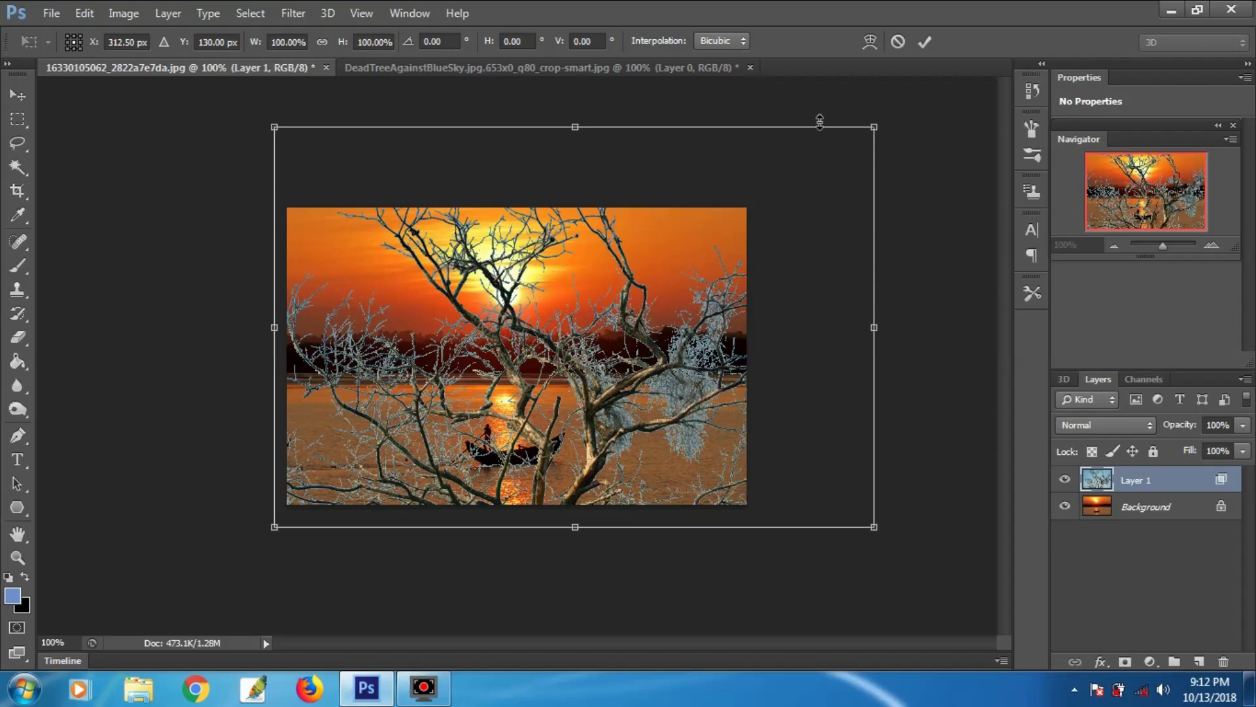
- Resize the tree layer with the top-right transform handle to fit the sunset photo
{"action": "mouse_move", "coordinate": [875, 126]}
{"action": "left_mouse_down"}
{"action": "mouse_move", "coordinate": [701, 267]}
{"action": "mouse_move", "coordinate": [747, 205]}
{"action": "left_mouse_up"}
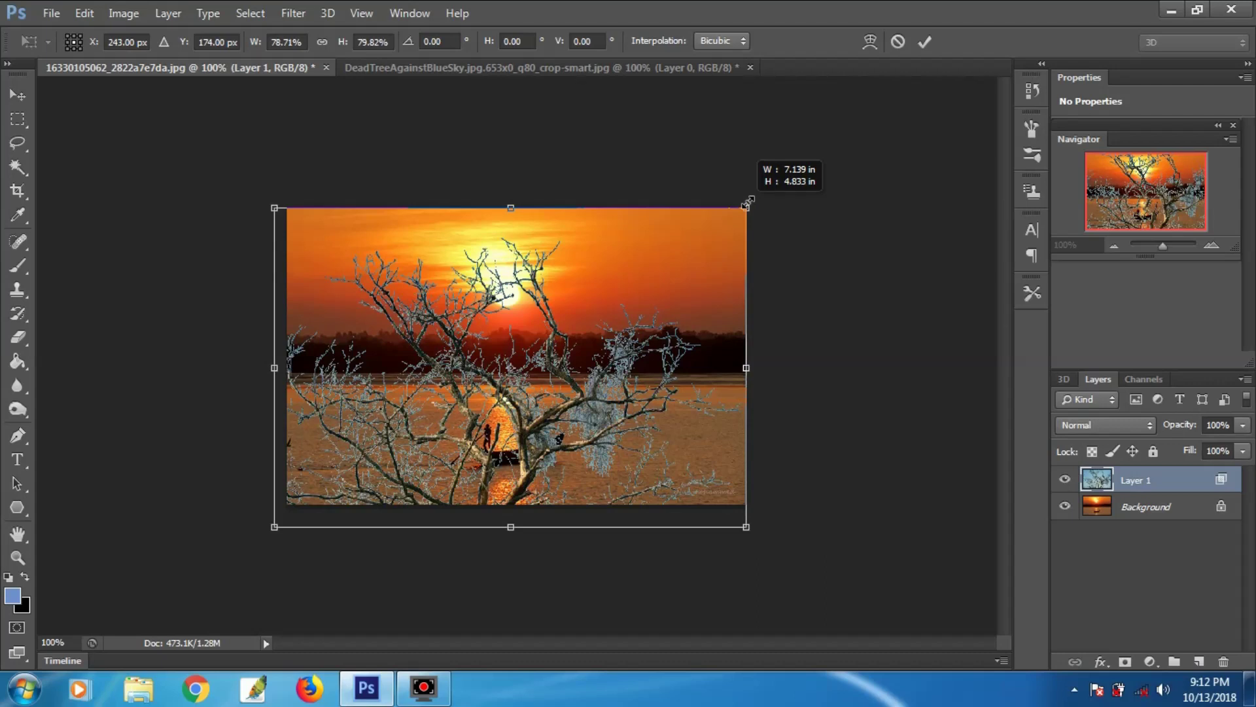
{"action": "key", "text": "Return"}
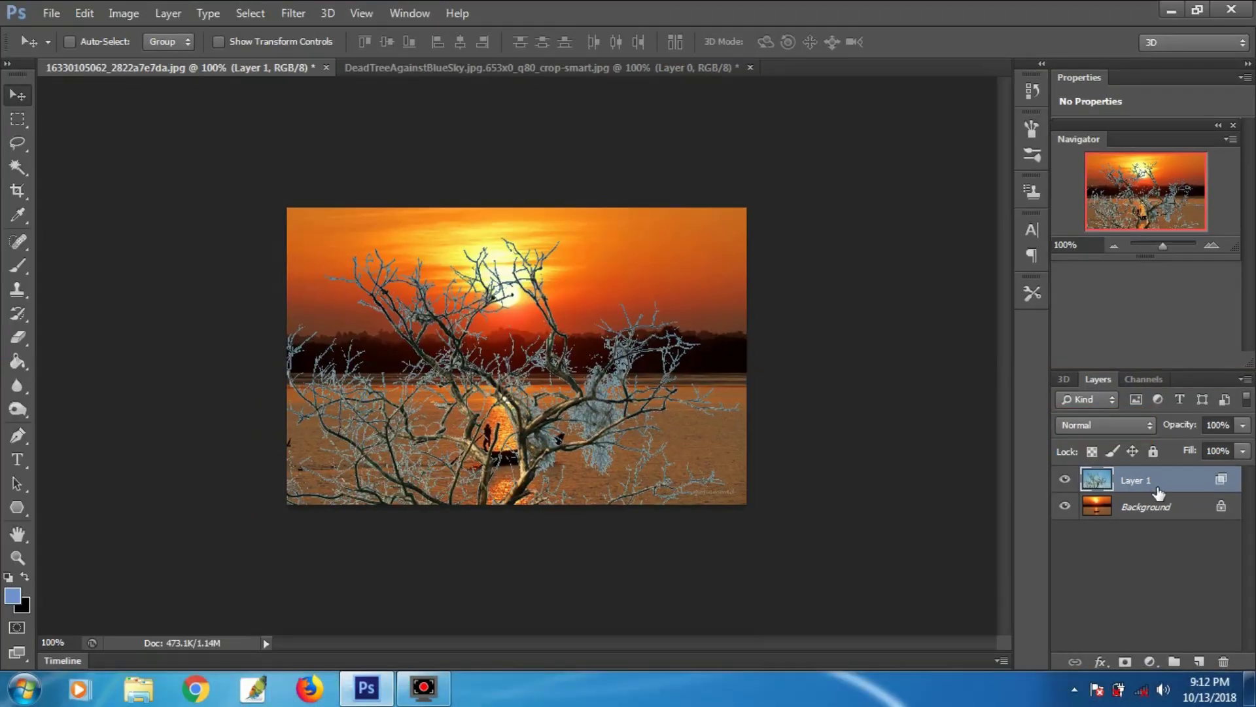
- Set Layer 1 to Darken, then cycle blend modes with Shift+minus through Divide and Subtract to Linear Light
{"action": "left_click", "coordinate": [1120, 422]}
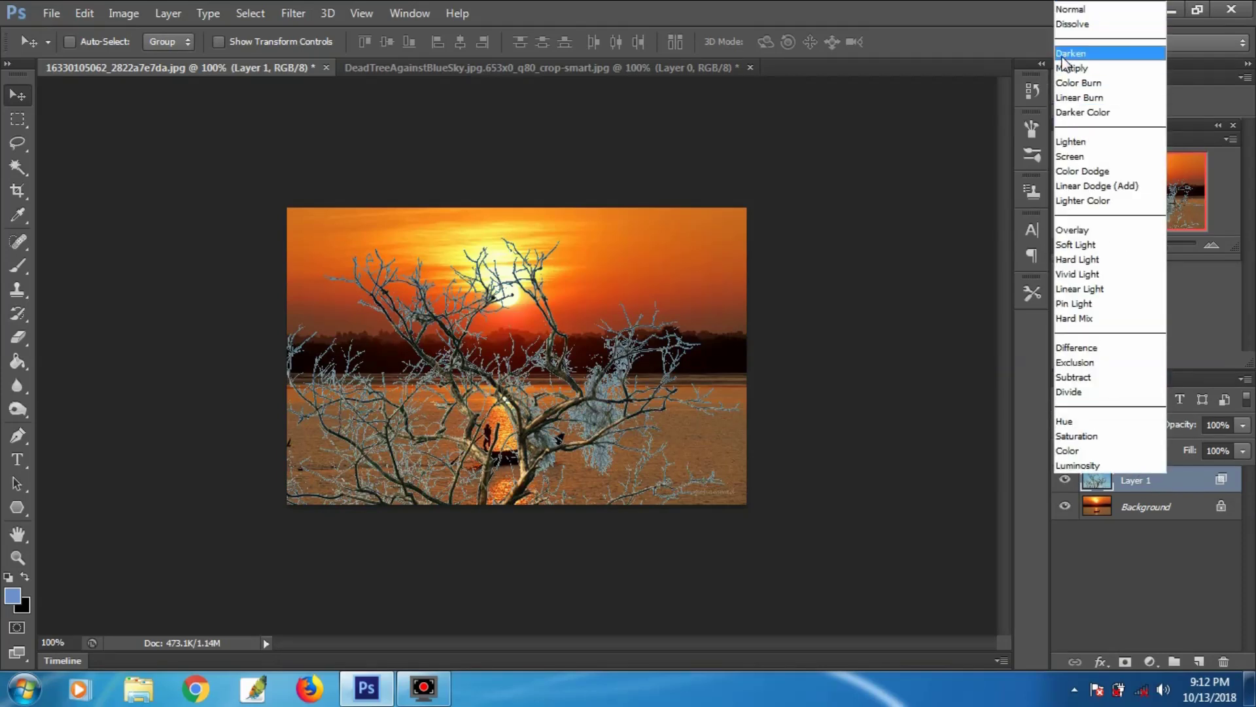
{"action": "left_click", "coordinate": [1062, 55]}
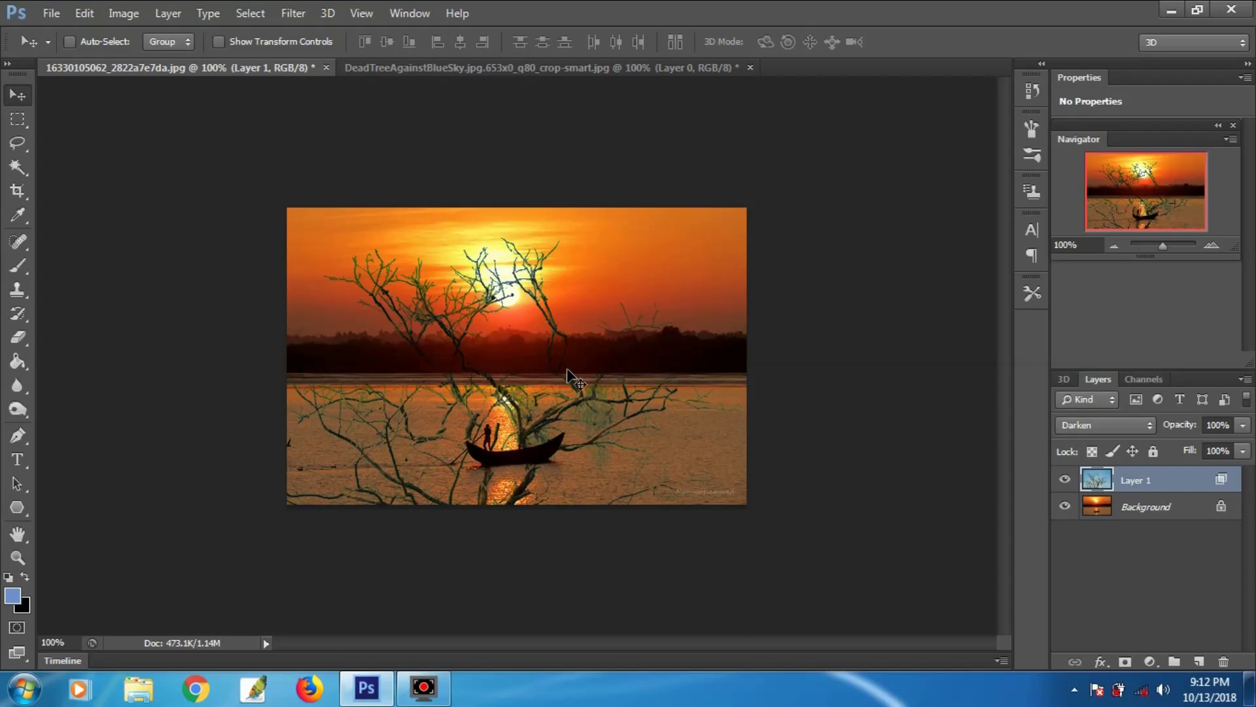
{"action": "key", "text": "shift+minus"}
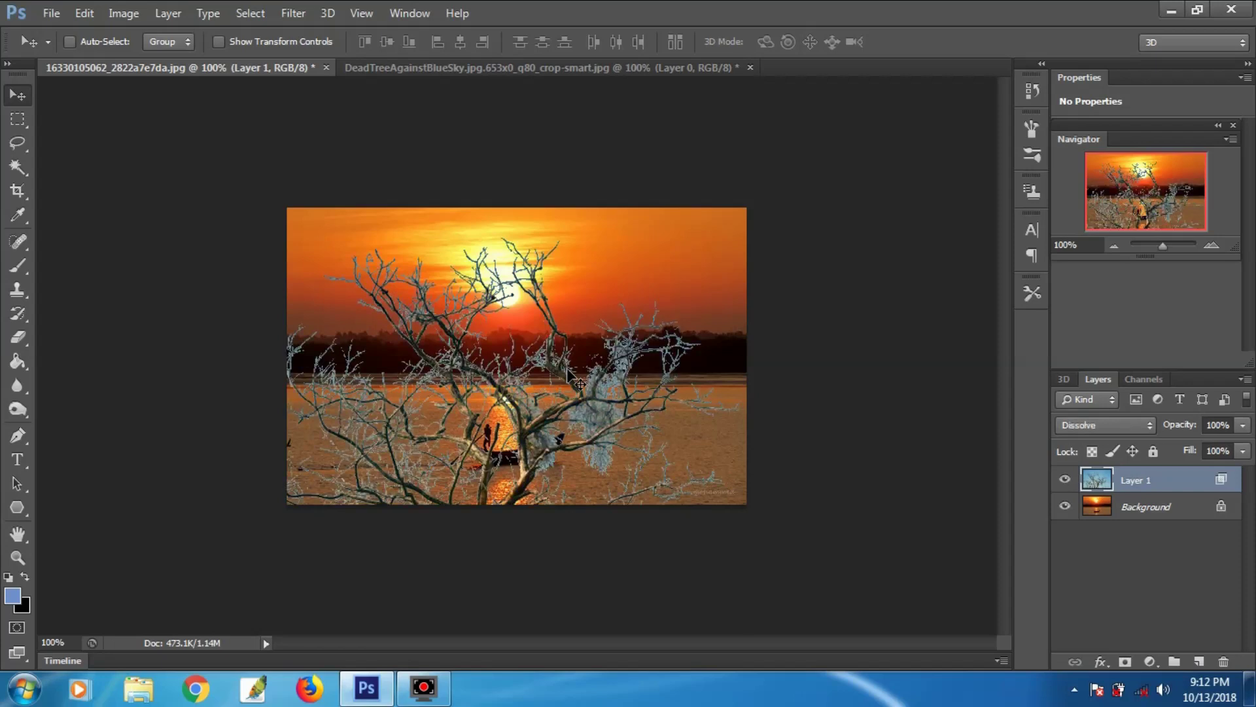
{"action": "key", "text": "shift+minus"}
{"action": "key", "text": "shift+minus"}
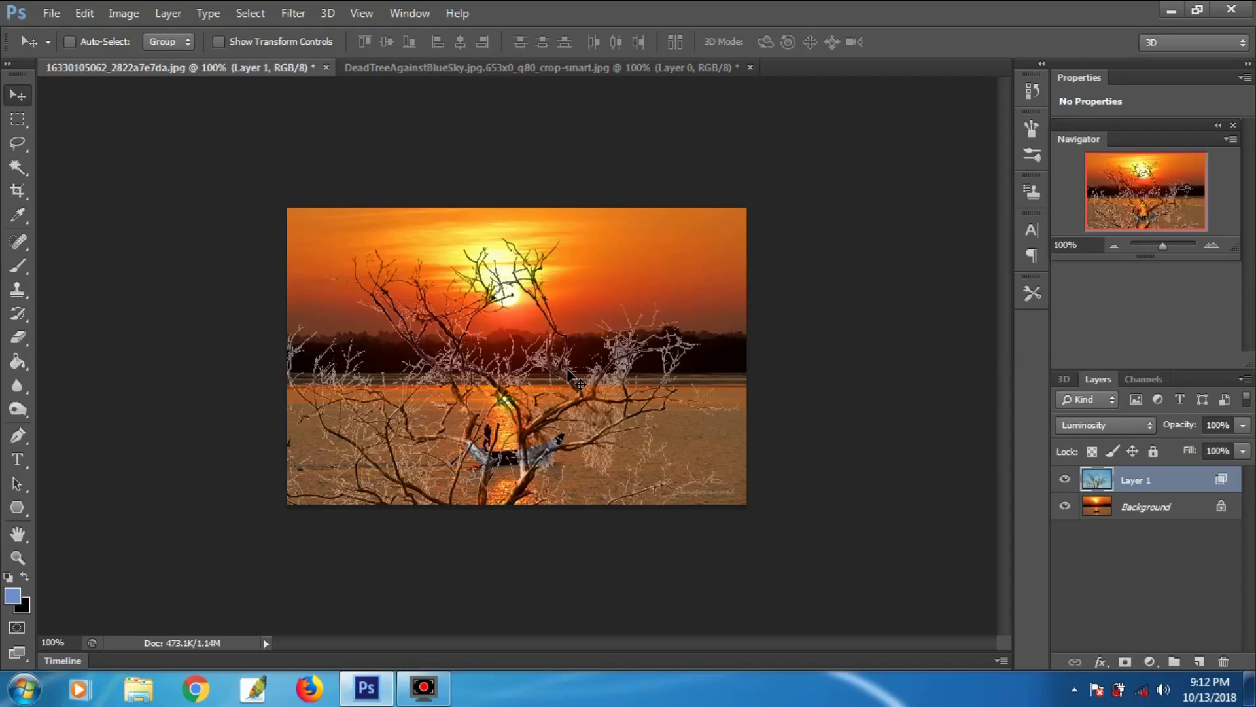
{"action": "key", "text": "shift+minus"}
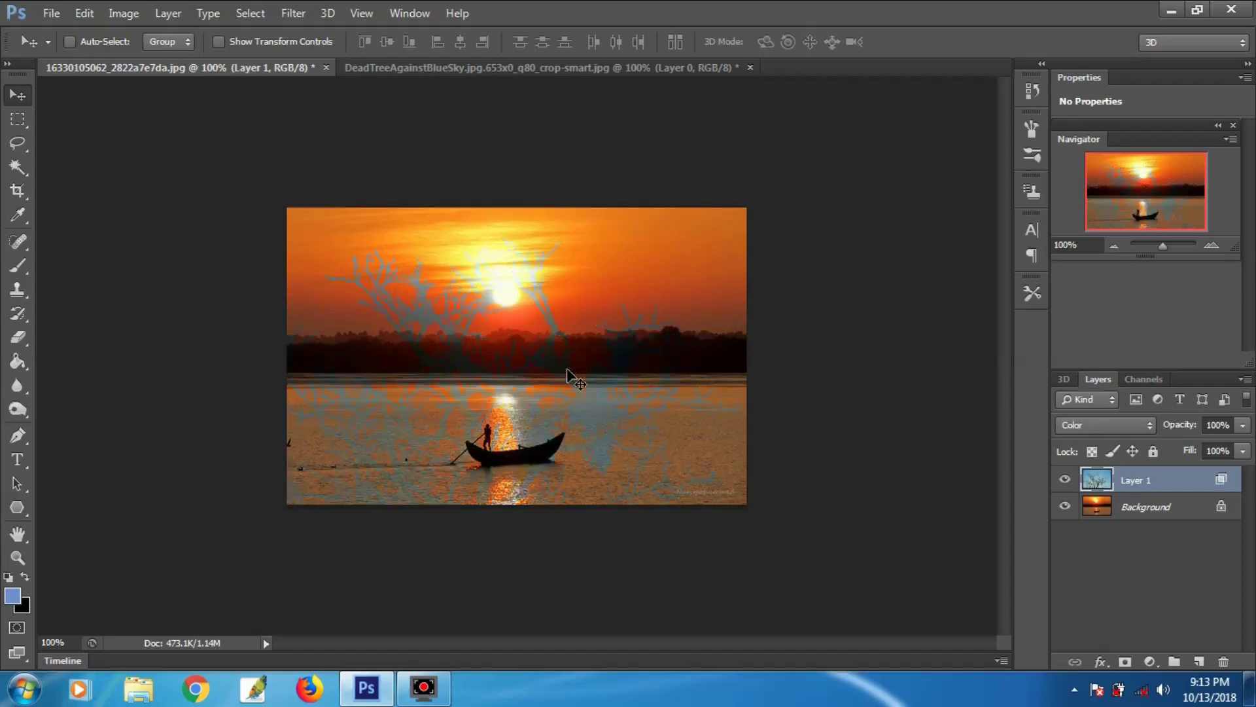
{"action": "key", "text": "shift+minus"}
{"action": "key", "text": "shift+minus"}
{"action": "key", "text": "shift+minus"}
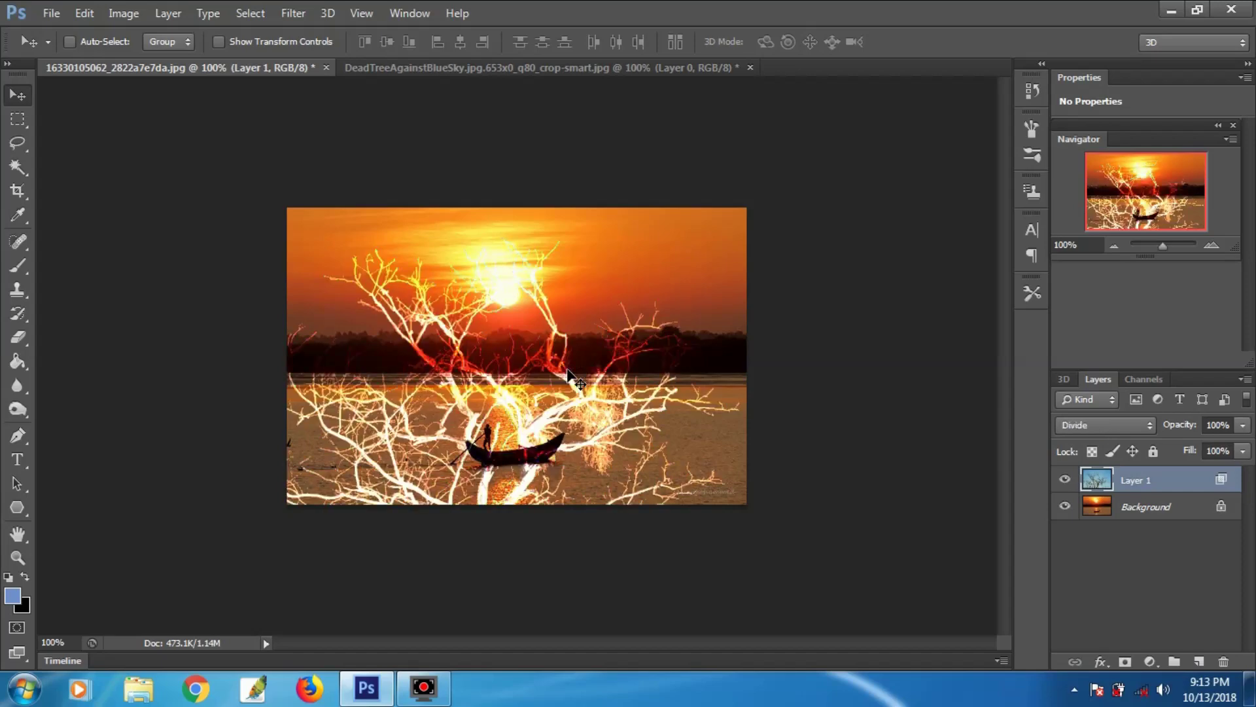
{"action": "key", "text": "shift+minus"}
{"action": "key", "text": "shift+minus"}
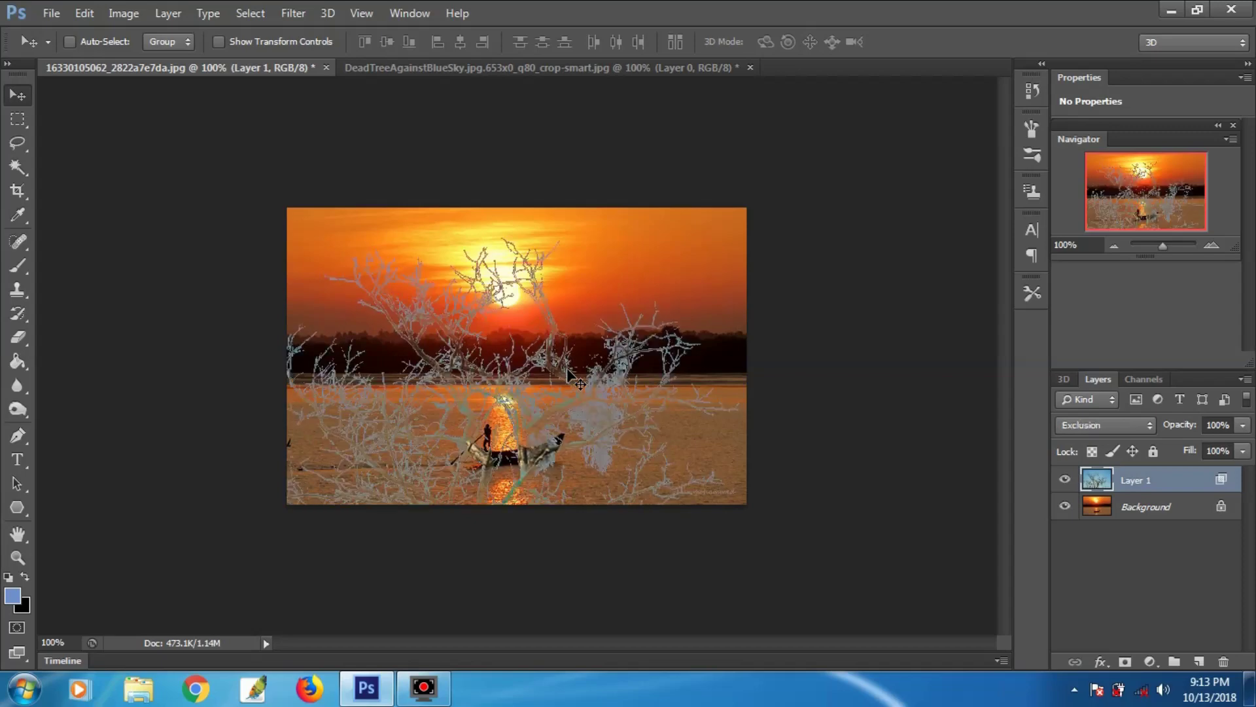
{"action": "key", "text": "shift+minus"}
{"action": "key", "text": "shift+minus"}
{"action": "key", "text": "shift+minus"}
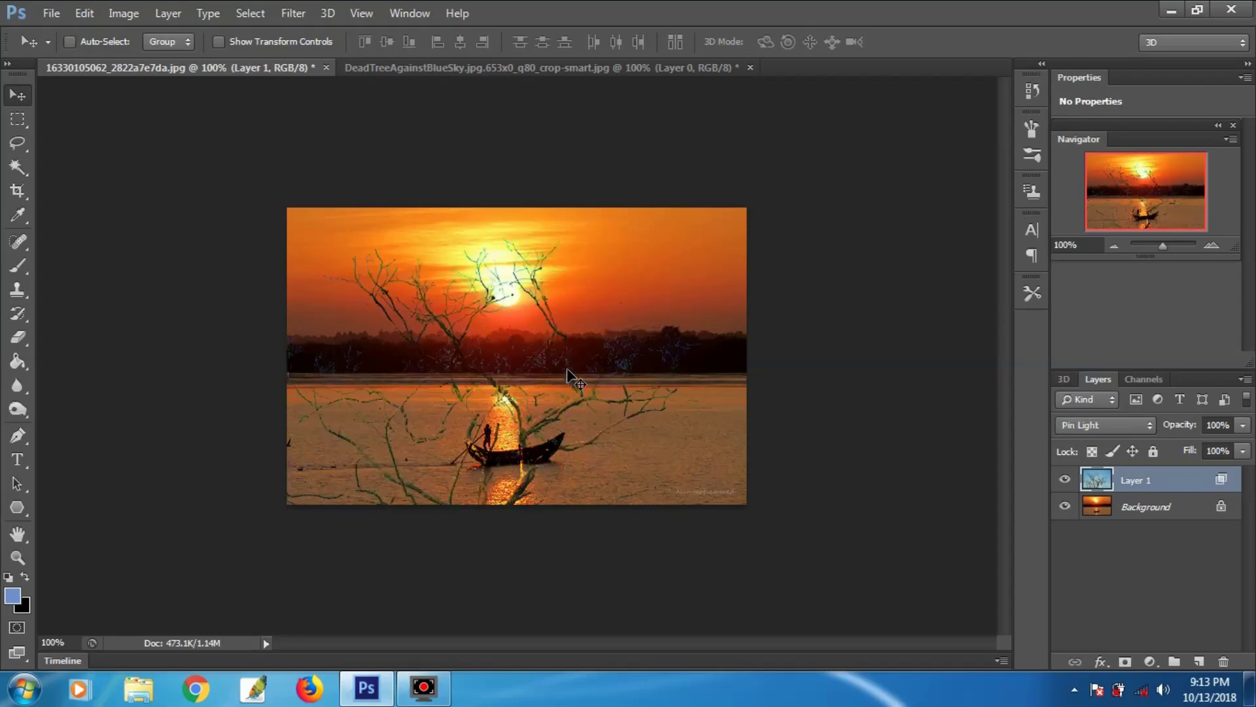
{"action": "key", "text": "shift+minus"}
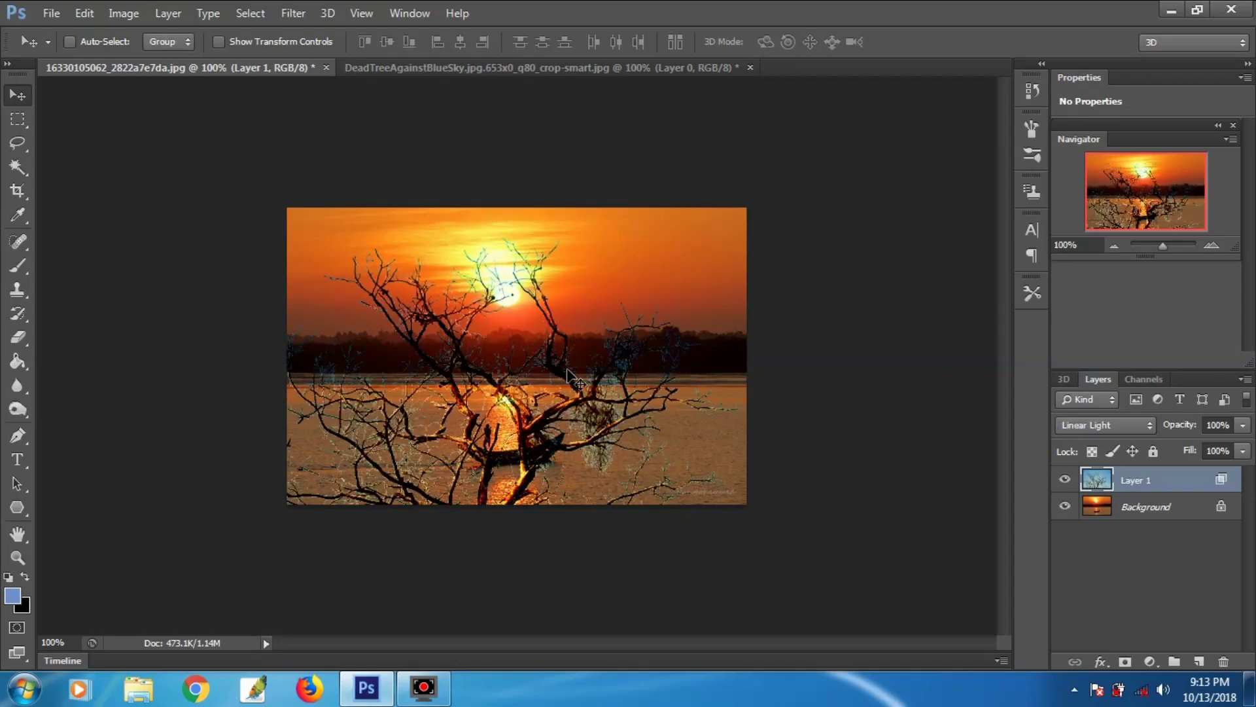
{"action": "key", "text": "shift+minus"}
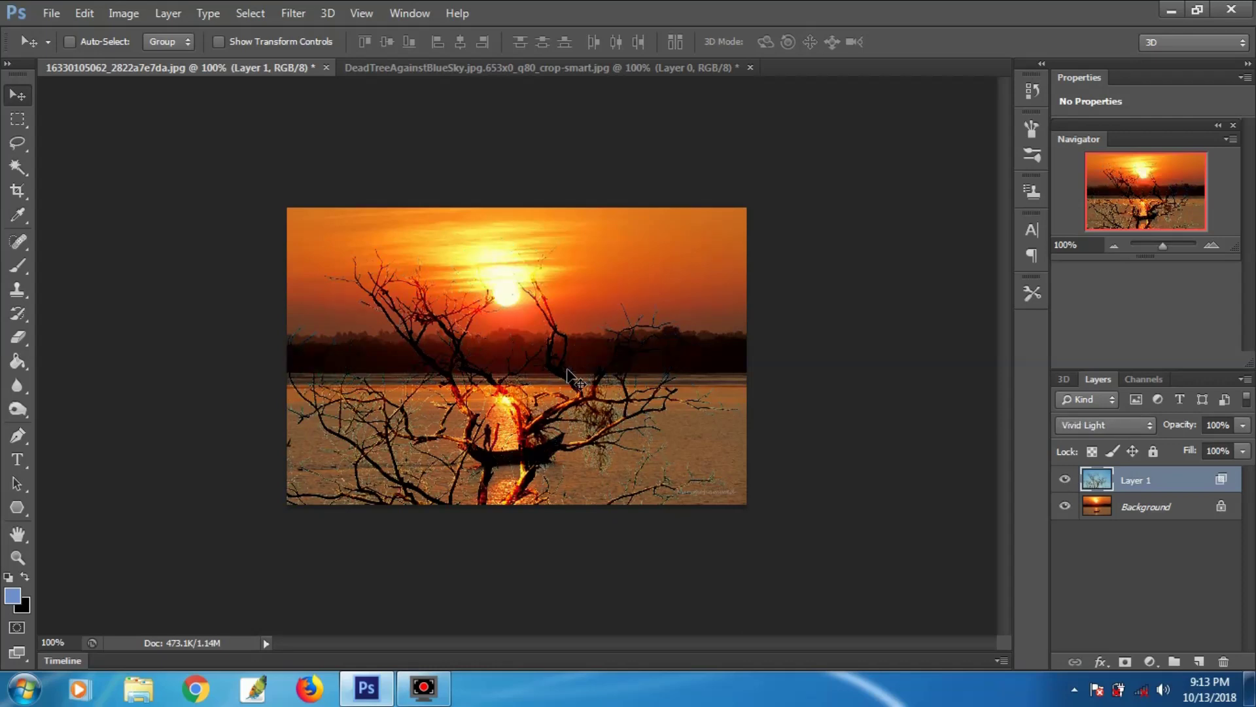